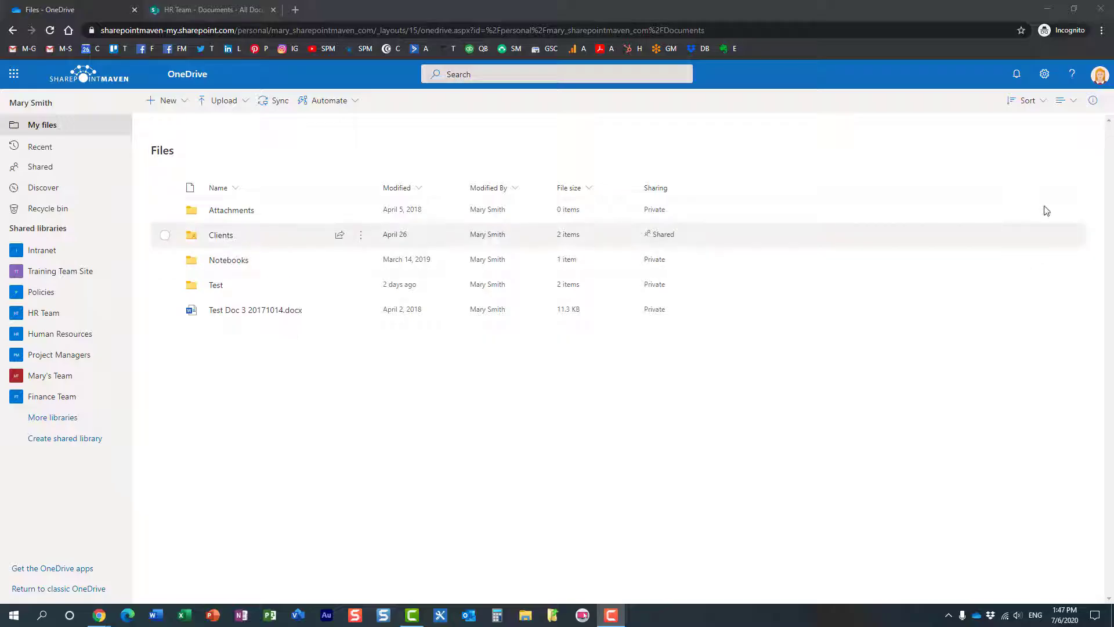
# Open the signed-in account details panel, then close it again.
pyautogui.click(1099, 77)
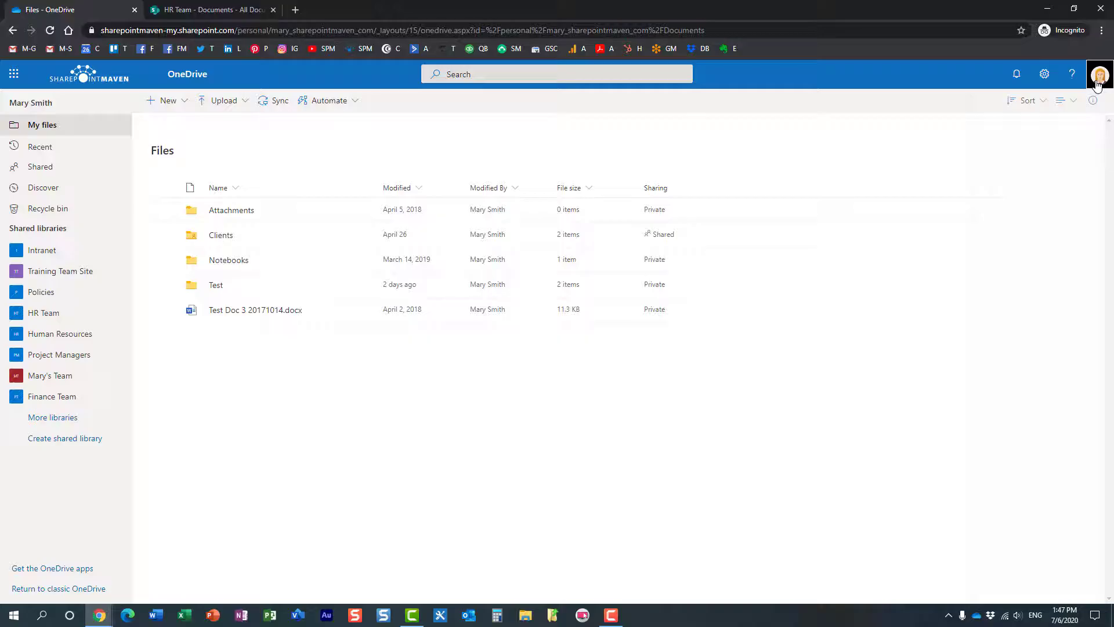
pyautogui.click(1099, 108)
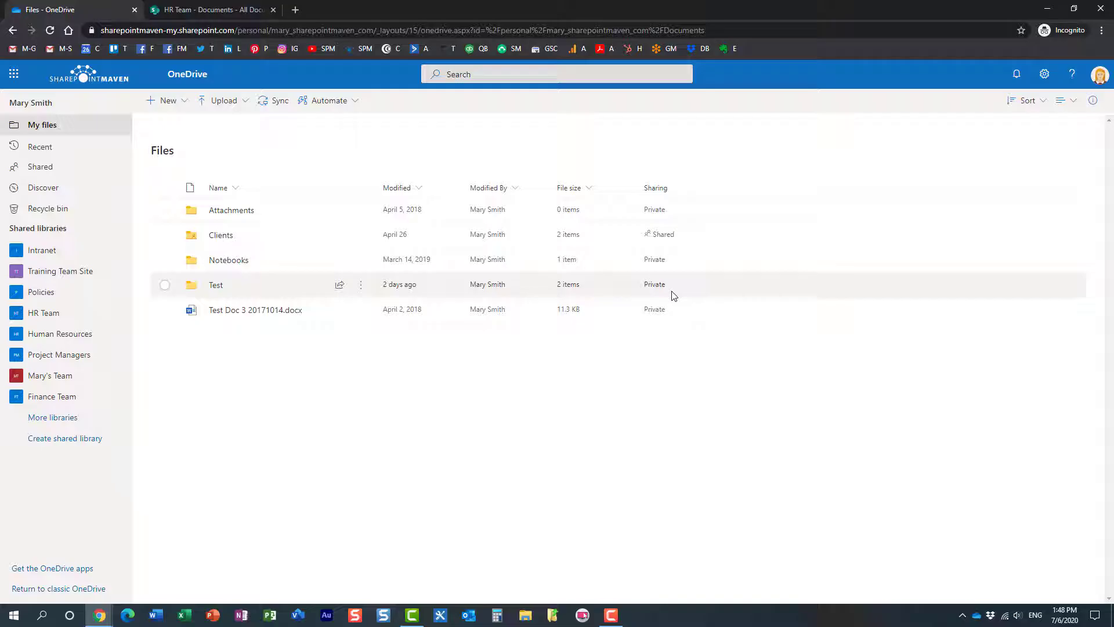
# Send Gregory Zelfond a sharing link for the Test folder, then move to the HR Team library.
pyautogui.rightClick(215, 286)
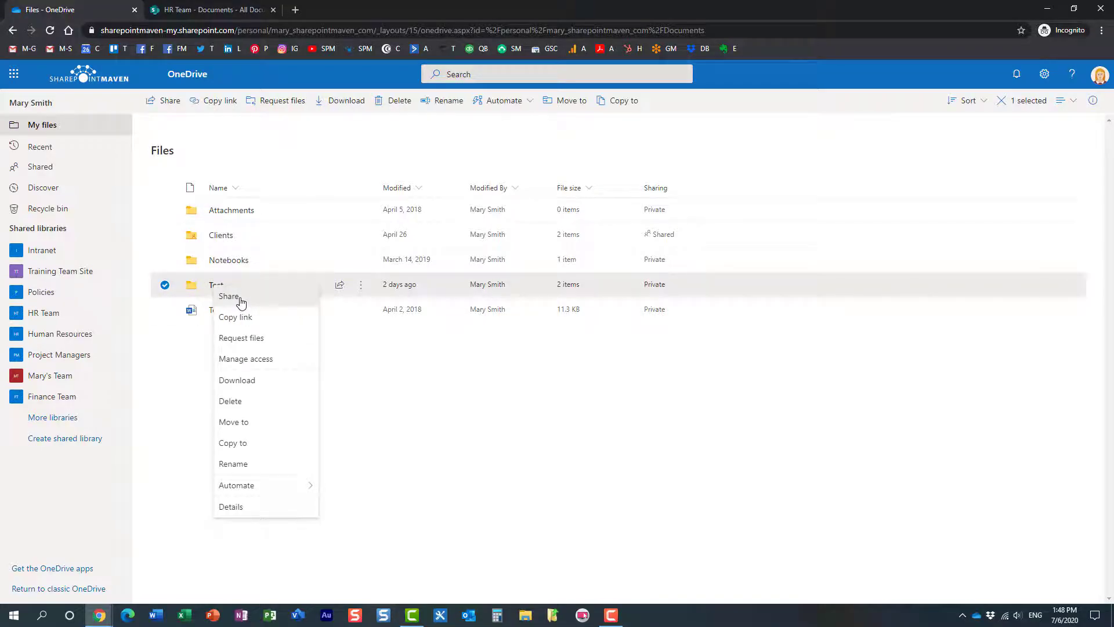
pyautogui.click(244, 304)
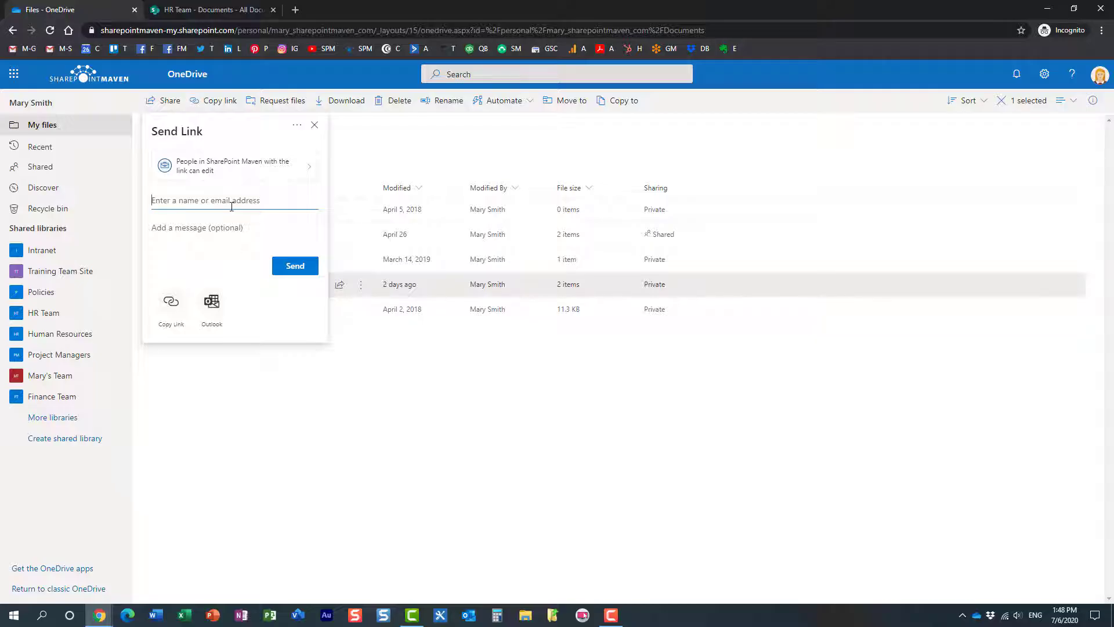
pyautogui.write('greg')
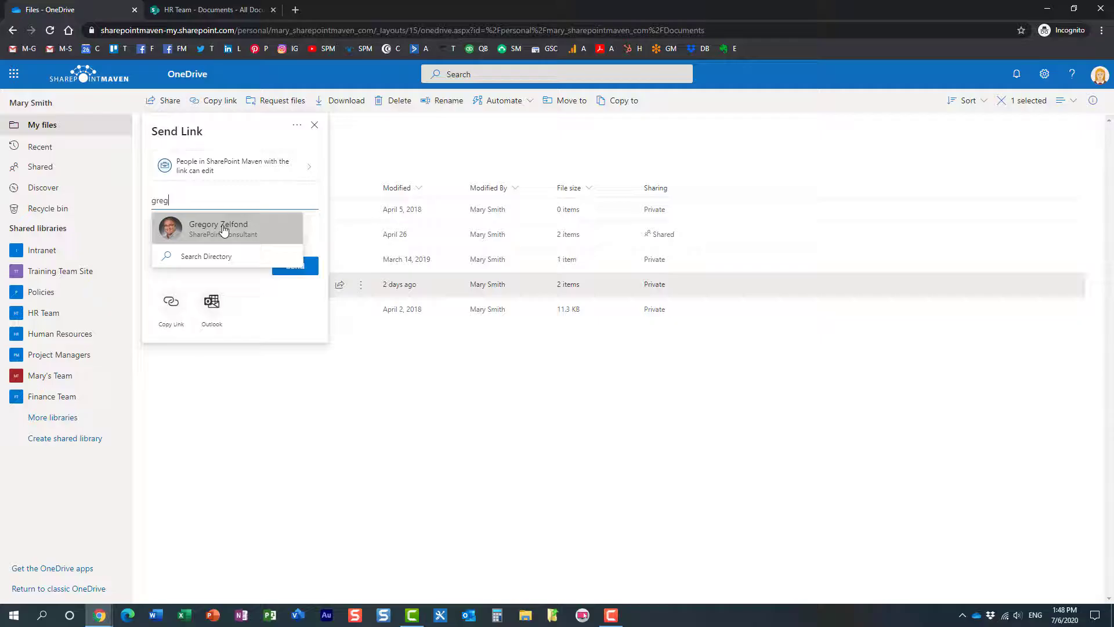
pyautogui.click(223, 228)
pyautogui.click(295, 290)
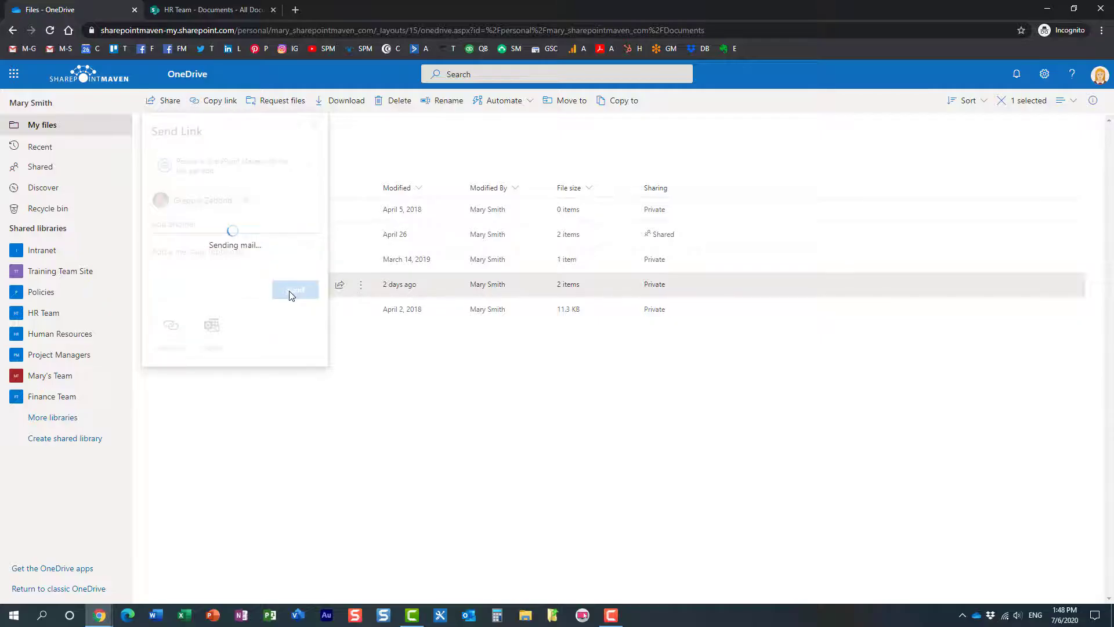
pyautogui.click(383, 144)
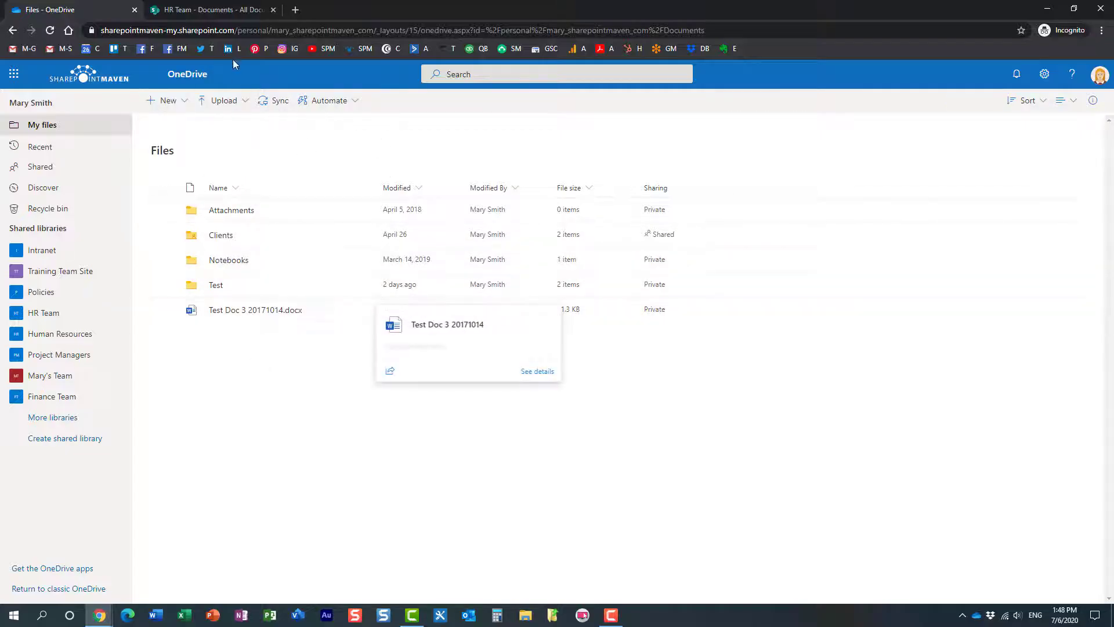
pyautogui.click(211, 11)
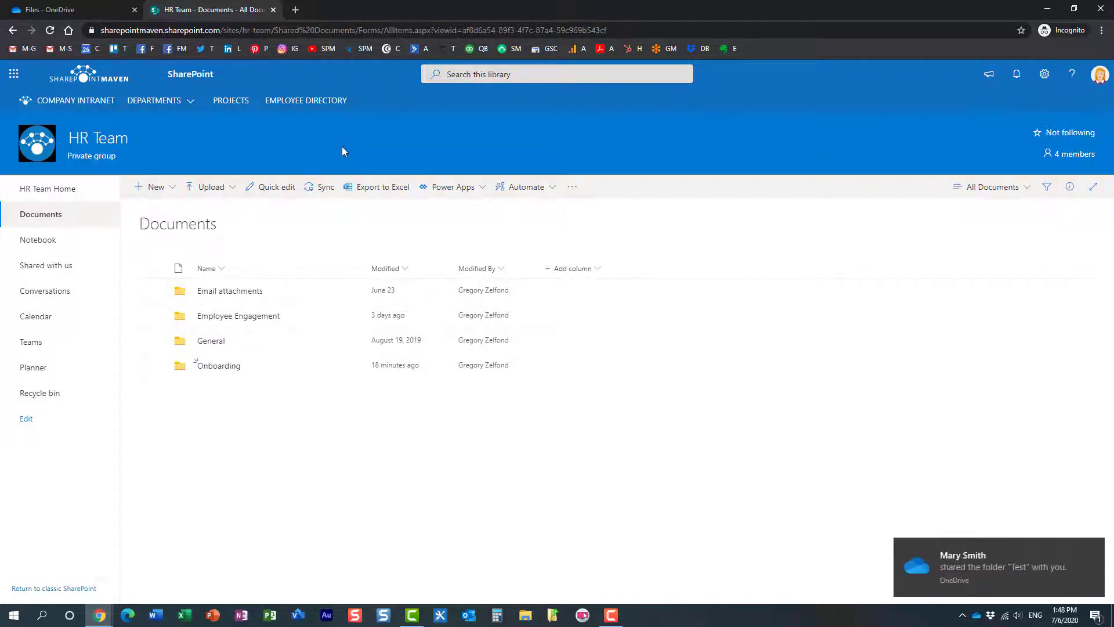
# Send Gregory Zelfond a sharing link for the HR Team Onboarding folder, dismissing both notifications.
pyautogui.click(1095, 549)
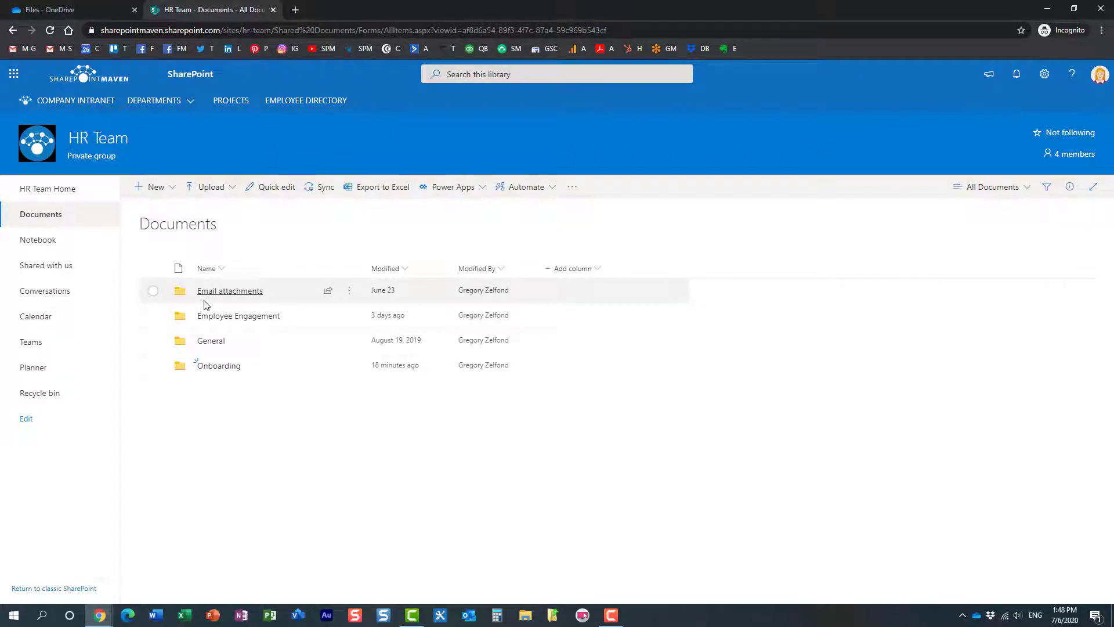
pyautogui.rightClick(222, 370)
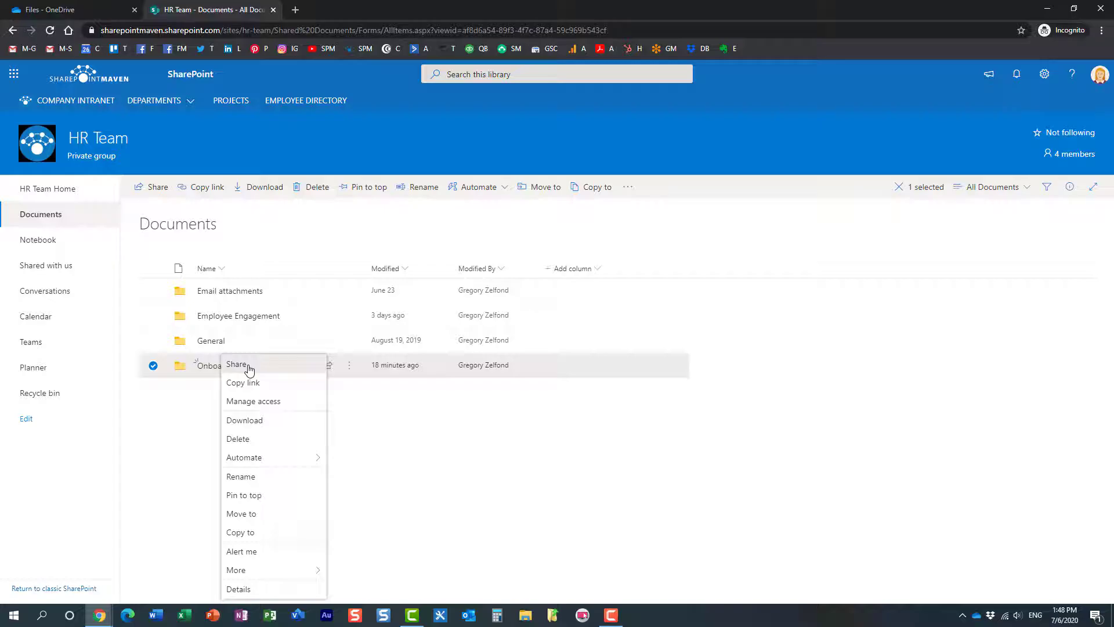
pyautogui.click(236, 365)
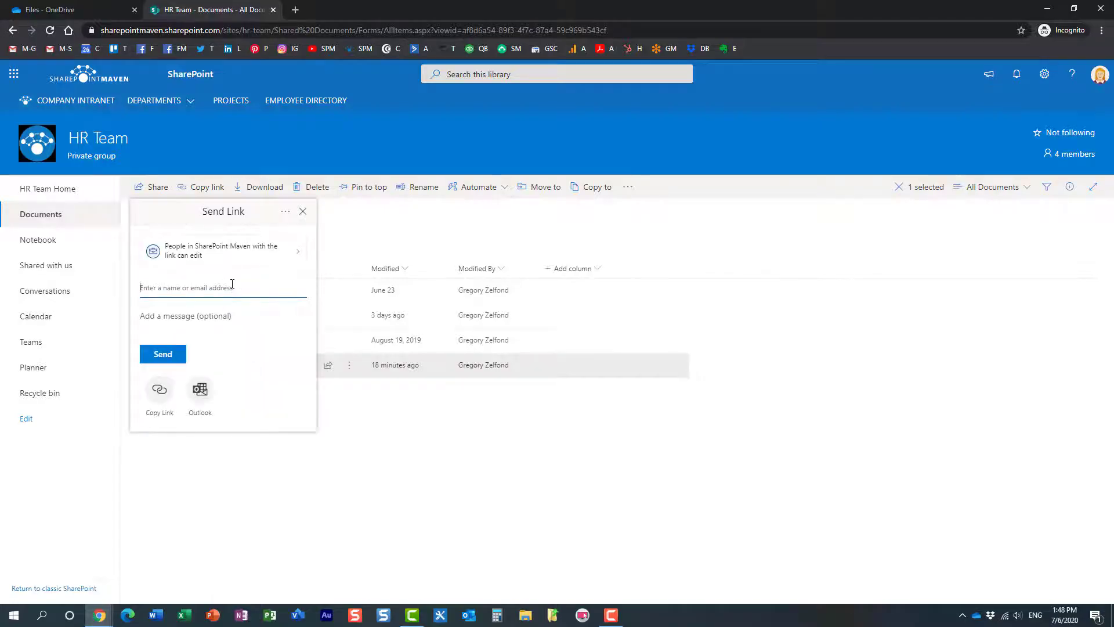
pyautogui.write('greg')
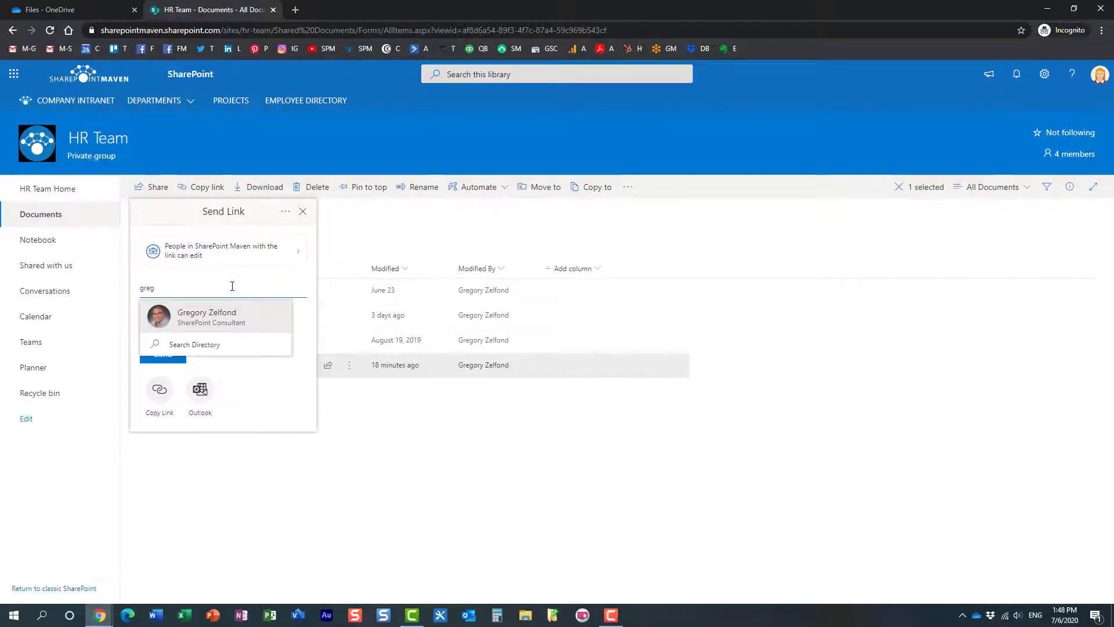
pyautogui.click(209, 314)
pyautogui.click(162, 377)
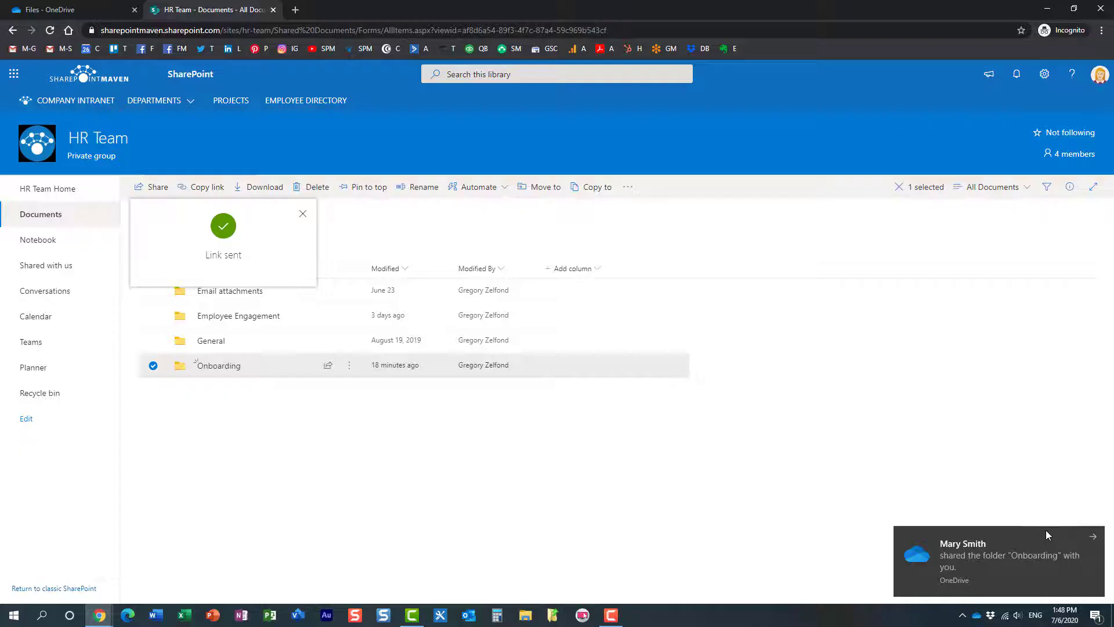
pyautogui.click(1094, 537)
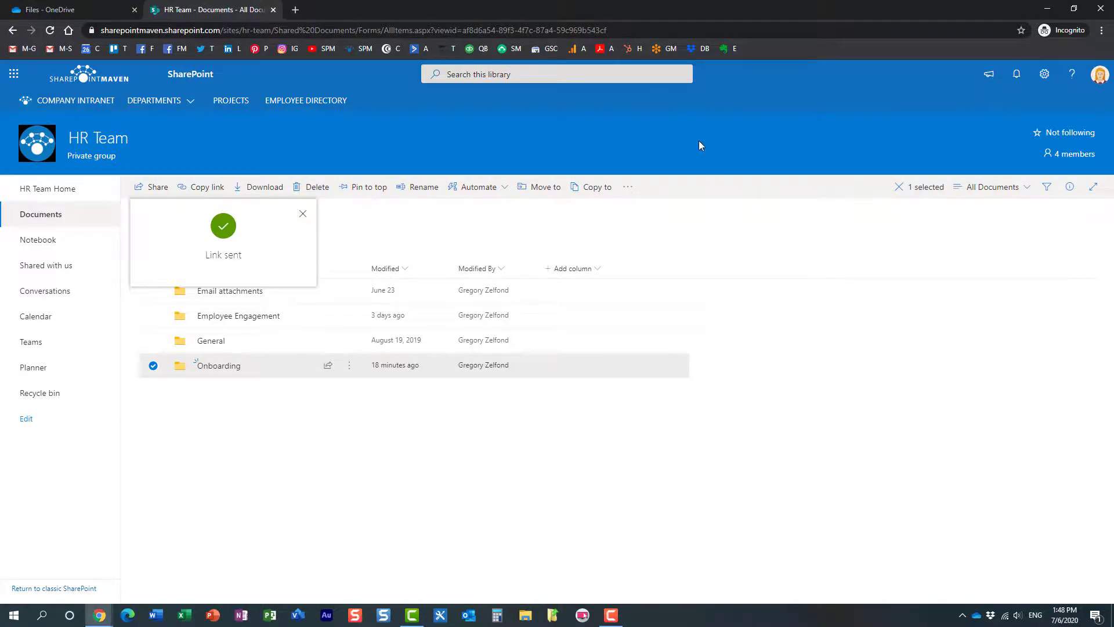
# Dismiss the Link sent callout for the Onboarding folder.
pyautogui.click(154, 364)
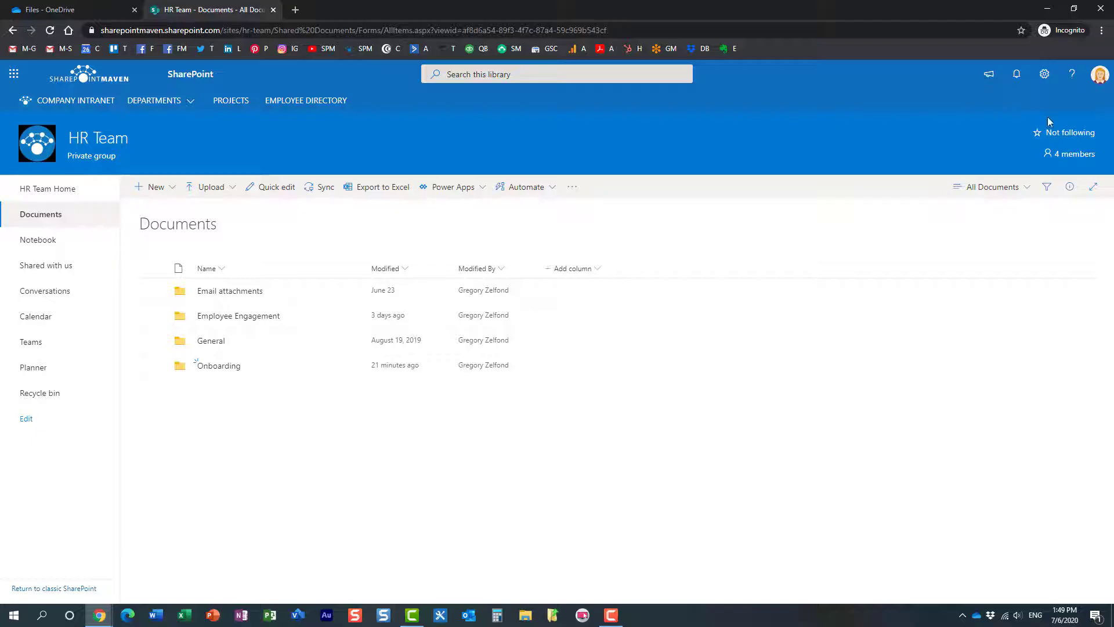
# Bring up Greg's OneDrive window from the taskbar and briefly check its account details.
pyautogui.click(99, 616)
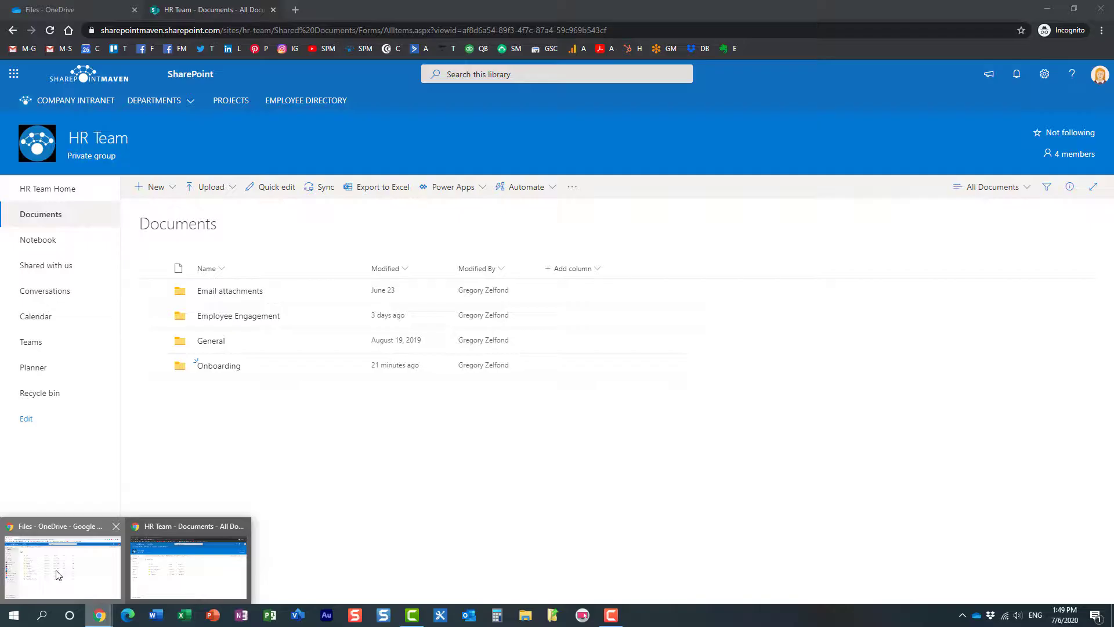
pyautogui.click(59, 567)
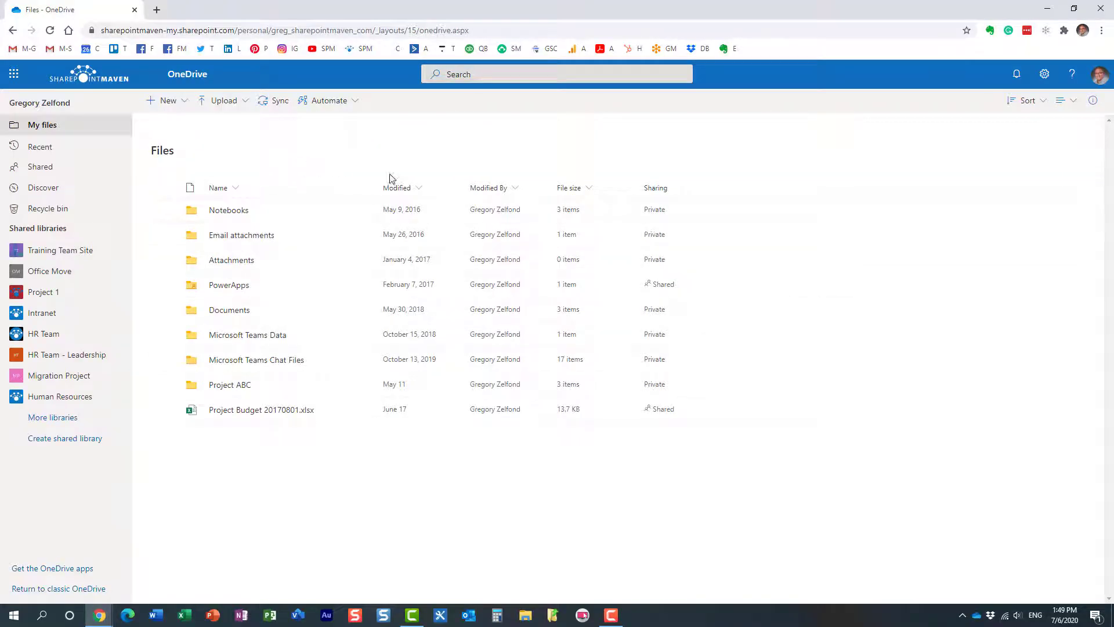
pyautogui.click(1102, 78)
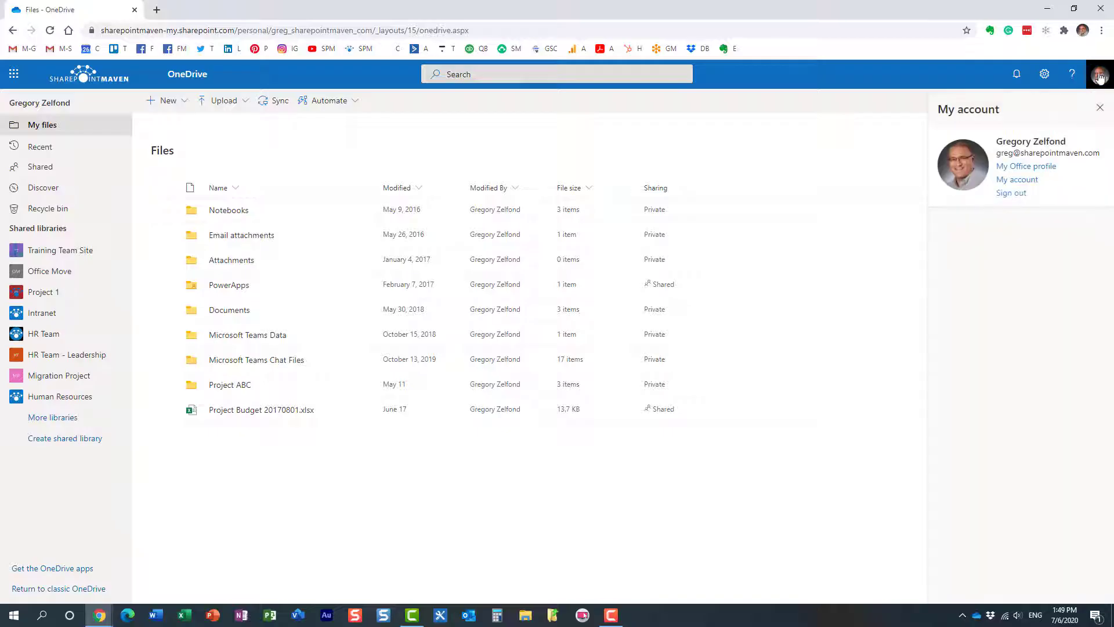
pyautogui.click(1103, 108)
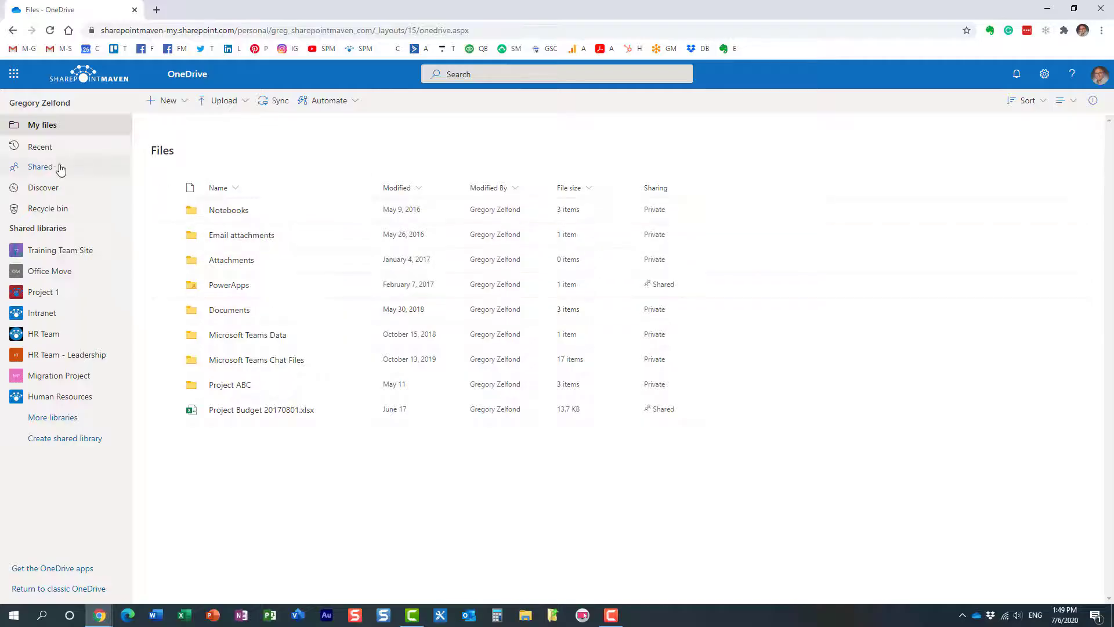
# Show the Shared list in Greg's OneDrive navigation.
pyautogui.click(41, 166)
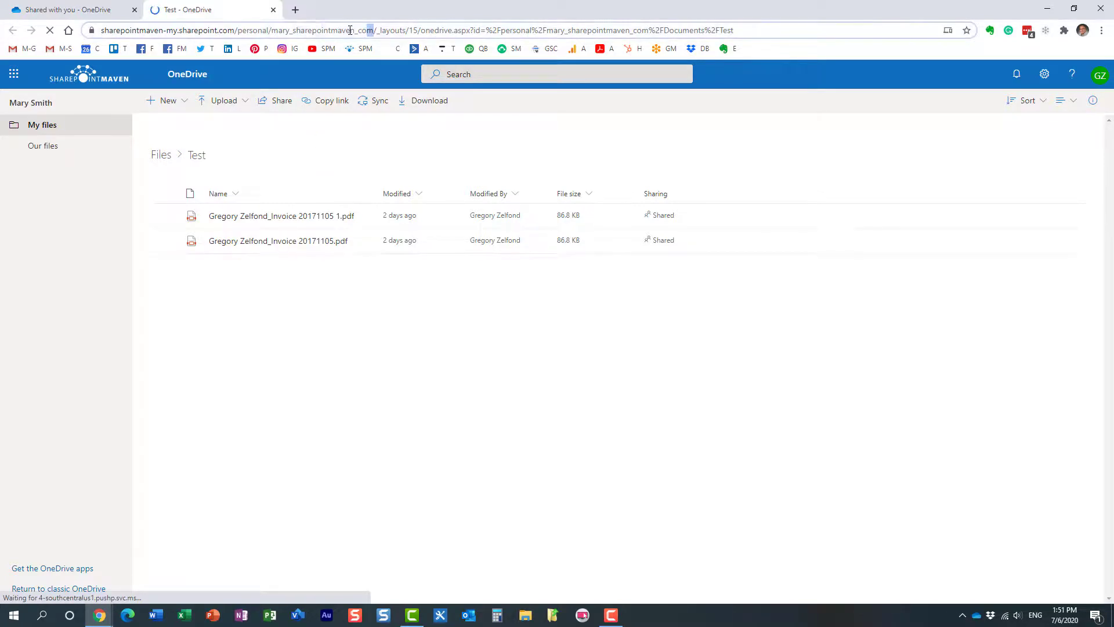
# Select the owner's account in the address bar, then return to the Shared with you list.
pyautogui.moveTo(375, 29); pyautogui.dragTo(268, 30)
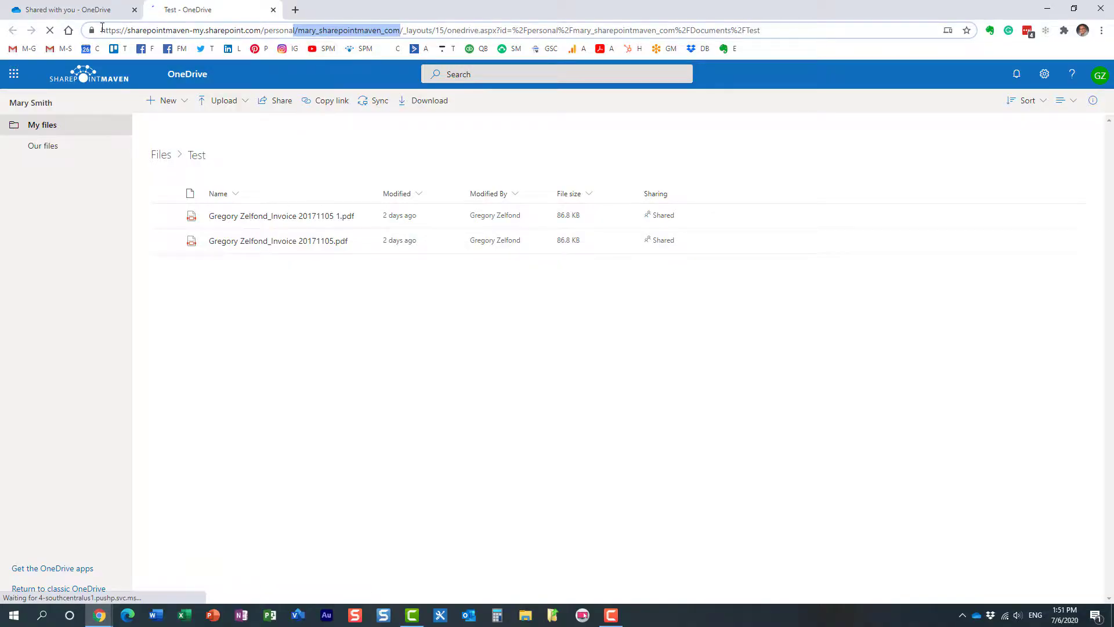
pyautogui.click(74, 9)
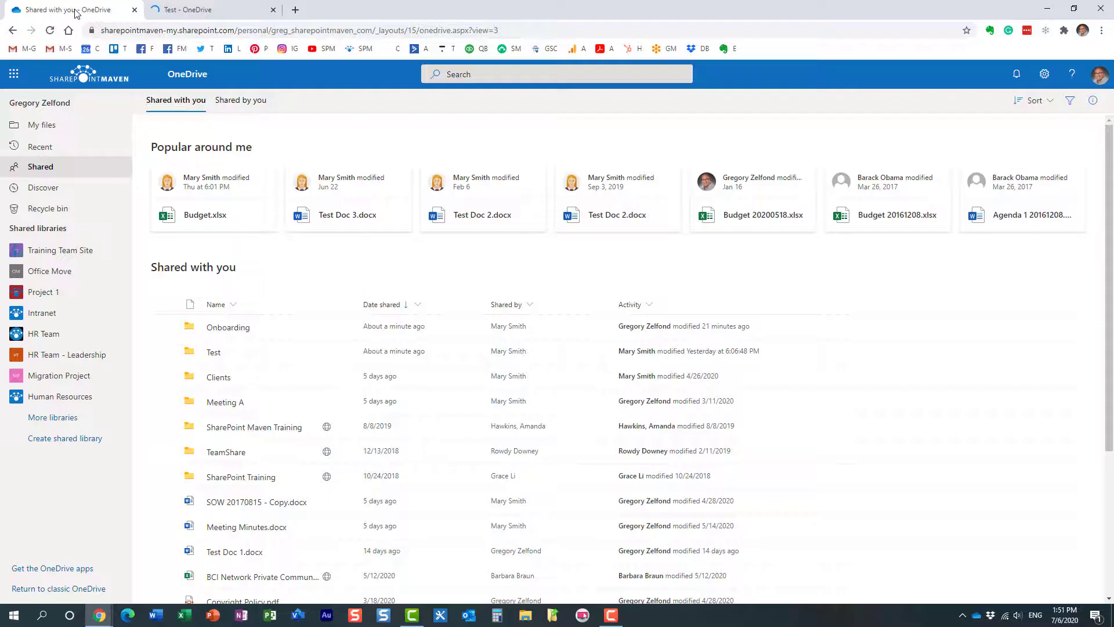
# View the shared Onboarding folder's seven Test Docs, then return to Shared with you.
pyautogui.click(227, 327)
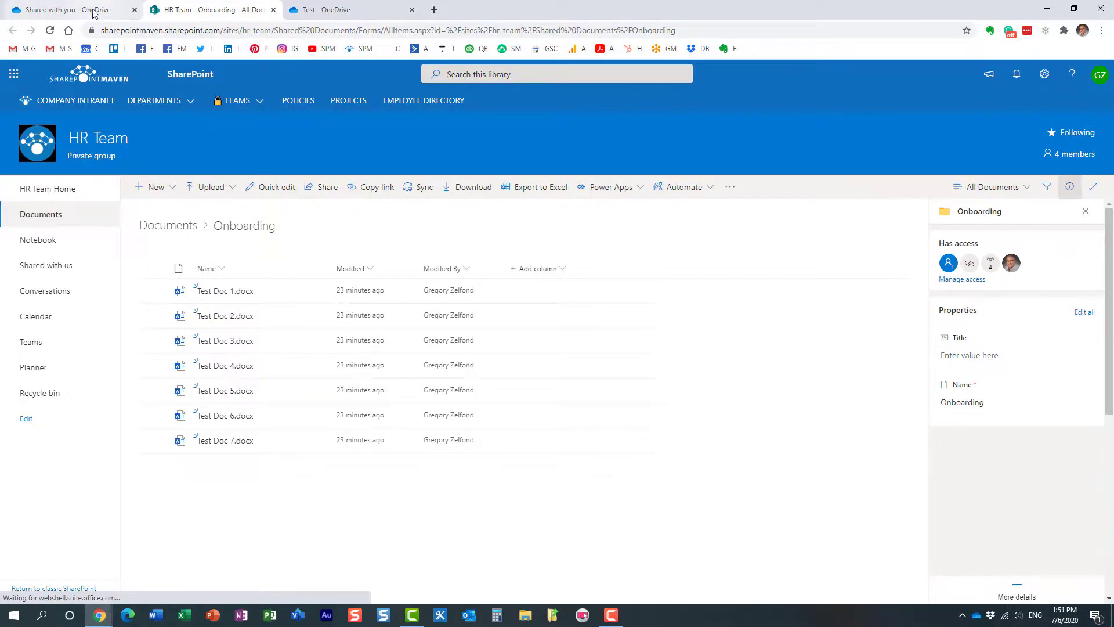
pyautogui.click(69, 9)
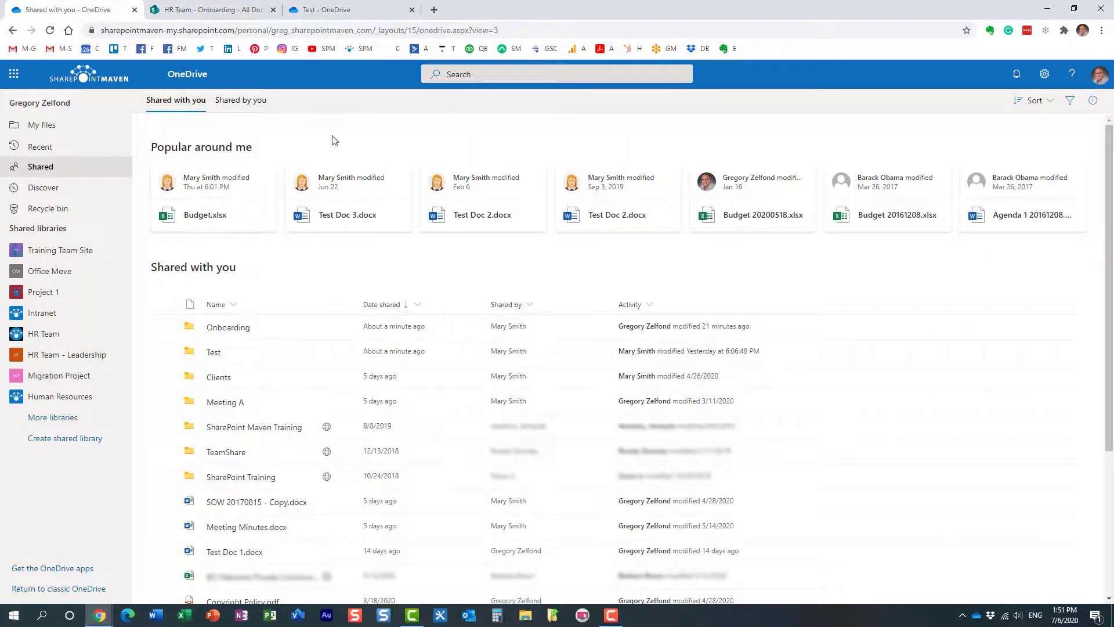